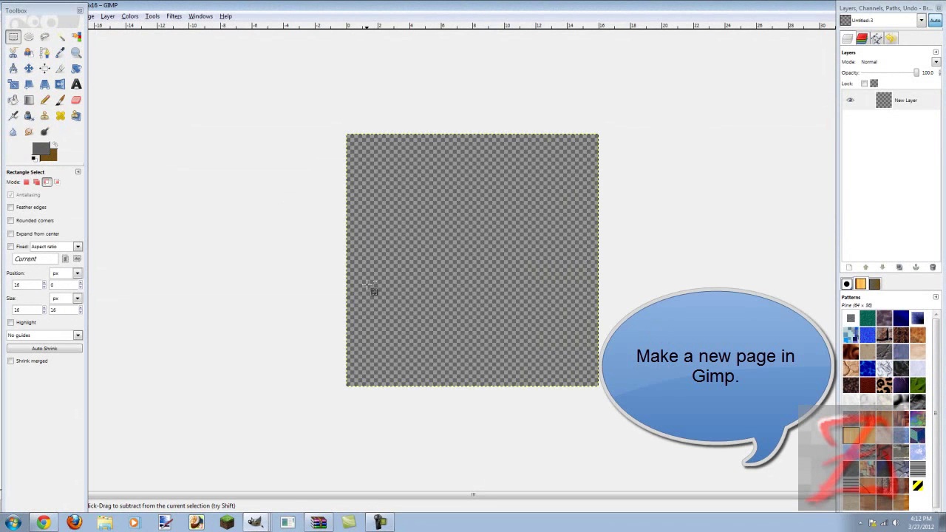
# Paste the grey stone texture into the blank 16x16 image and anchor it to the layer.
pyautogui.hotkey('ctrl', 'v')
pyautogui.click(289, 129)
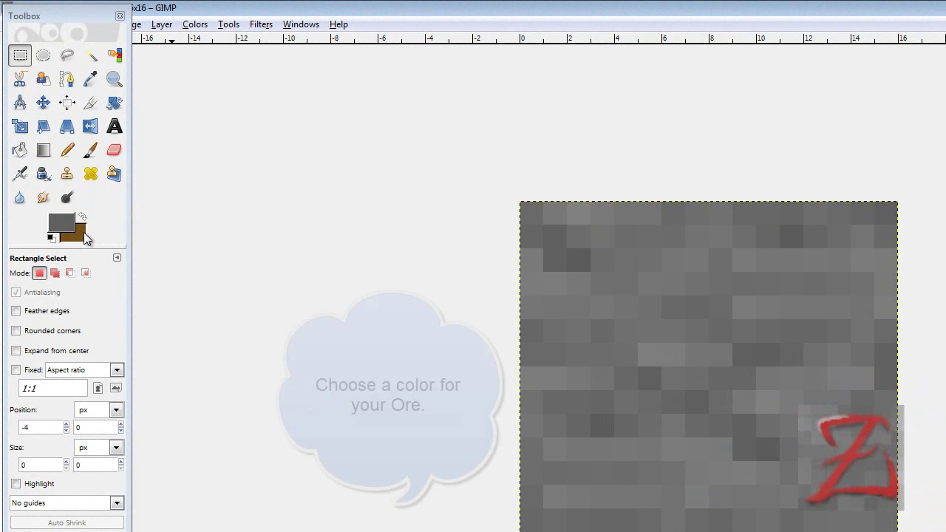
# Set the foreground colour to light grey bcbcbc and switch to the Dodge/Burn tool.
pyautogui.click(69, 224)
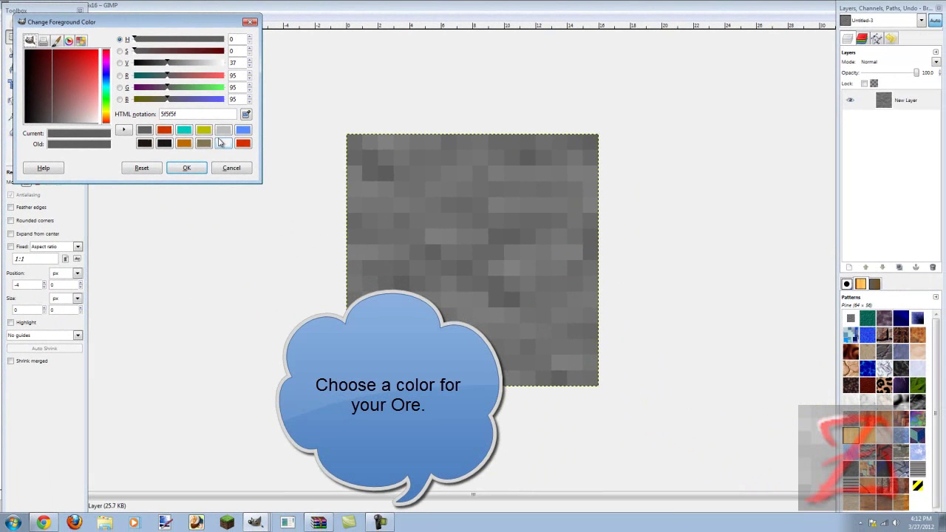
pyautogui.click(223, 130)
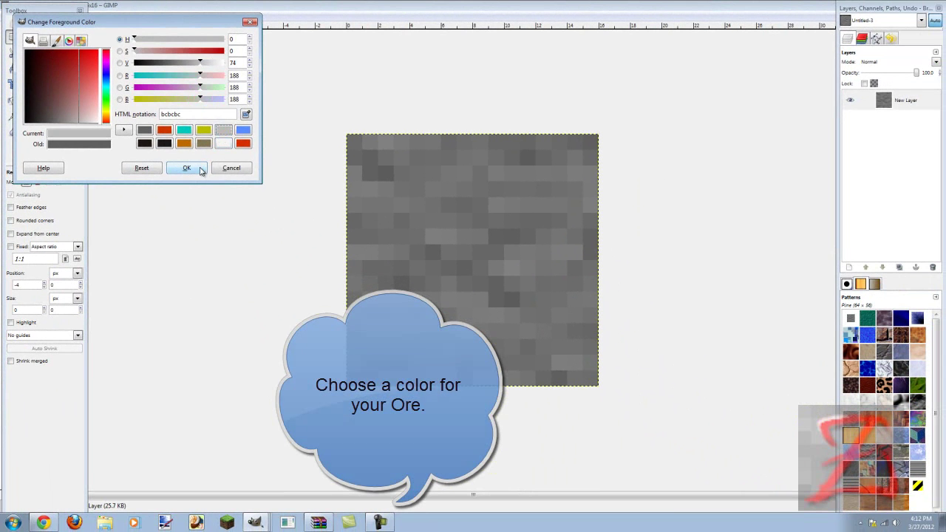
pyautogui.click(199, 171)
pyautogui.hotkey('shift', 'd')
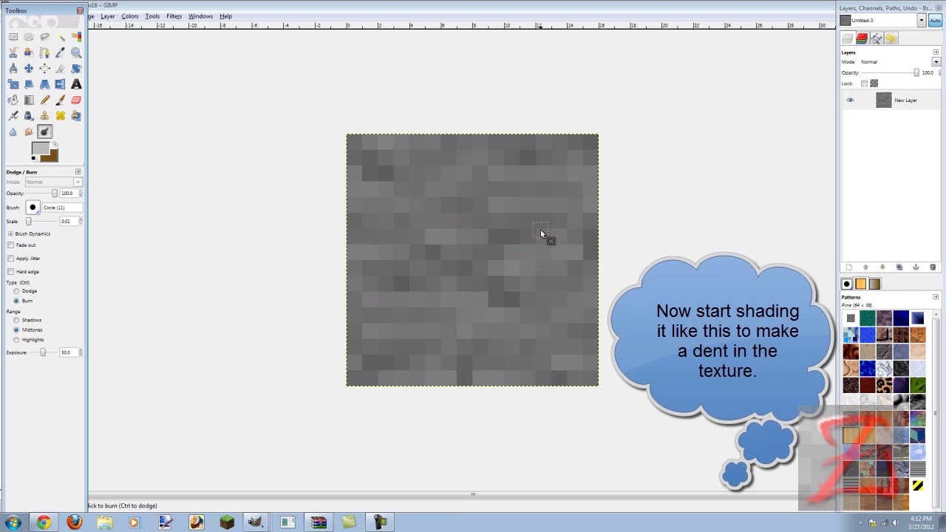
# Burn and dodge a top dent band, a diagonal dent, and dark lower-left blocks.
pyautogui.moveTo(416, 189)
pyautogui.mouseDown()
pyautogui.moveTo(503, 179)
pyautogui.moveTo(363, 219)
pyautogui.moveTo(500, 197)
pyautogui.moveTo(409, 198)
pyautogui.mouseUp()
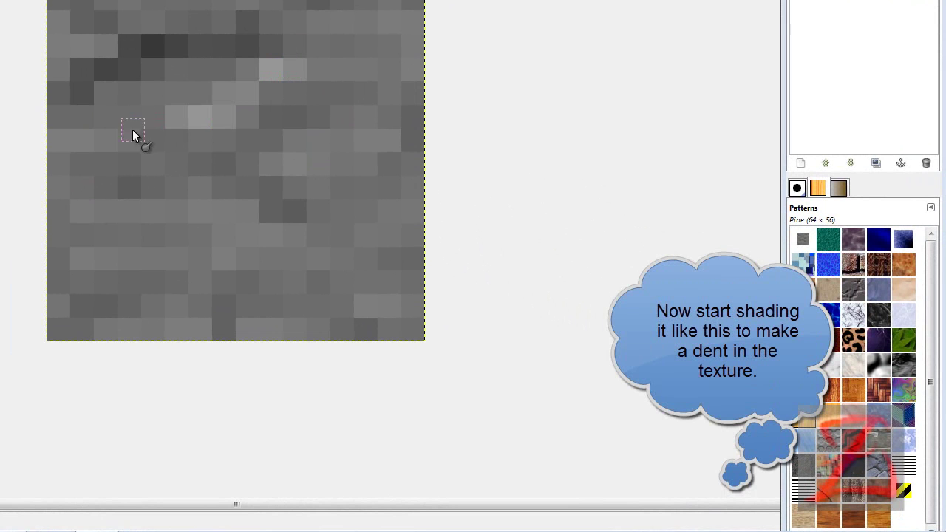
pyautogui.moveTo(132, 134)
pyautogui.mouseDown()
pyautogui.moveTo(188, 133)
pyautogui.moveTo(77, 132)
pyautogui.mouseUp()
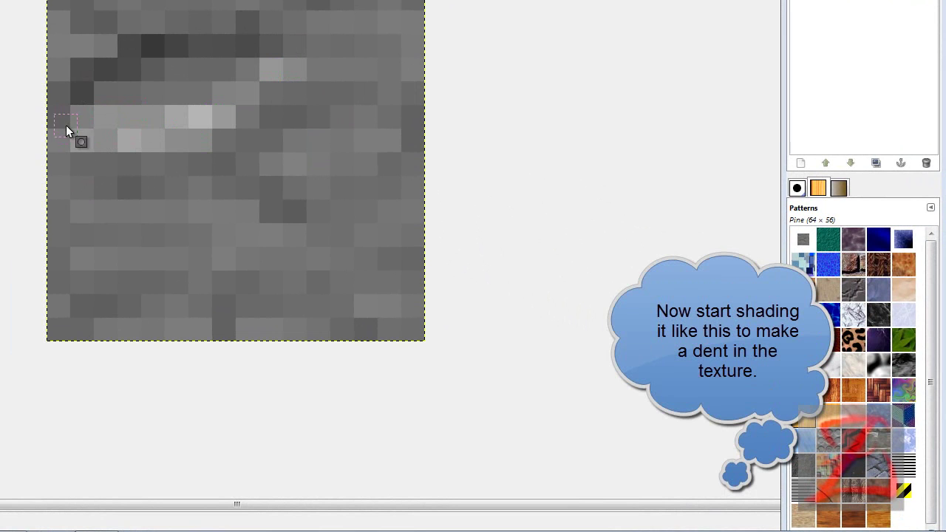
pyautogui.moveTo(342, 169)
pyautogui.mouseDown()
pyautogui.moveTo(288, 220)
pyautogui.moveTo(401, 127)
pyautogui.moveTo(292, 229)
pyautogui.mouseUp()
pyautogui.moveTo(412, 123); pyautogui.dragTo(271, 234)
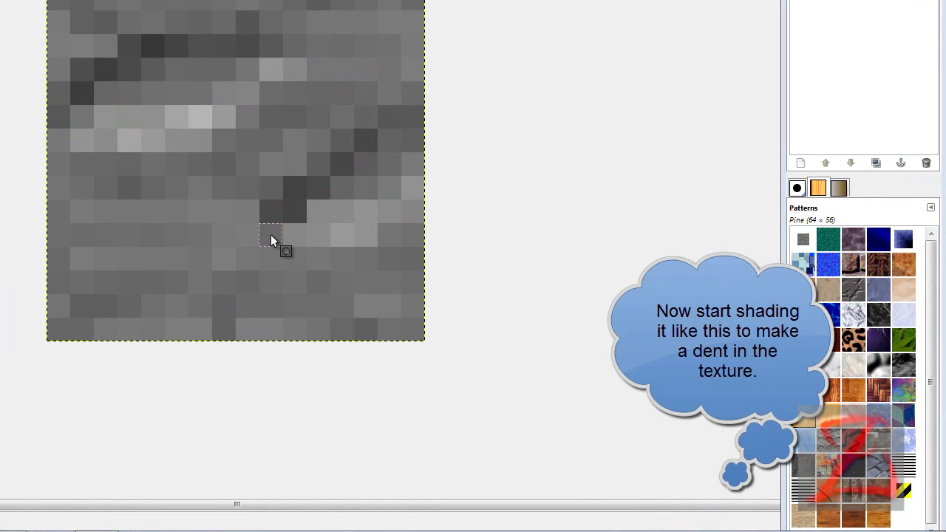
pyautogui.moveTo(88, 232)
pyautogui.mouseDown()
pyautogui.moveTo(200, 224)
pyautogui.moveTo(129, 228)
pyautogui.mouseUp()
pyautogui.moveTo(213, 242)
pyautogui.mouseDown()
pyautogui.moveTo(94, 236)
pyautogui.moveTo(227, 208)
pyautogui.mouseUp()
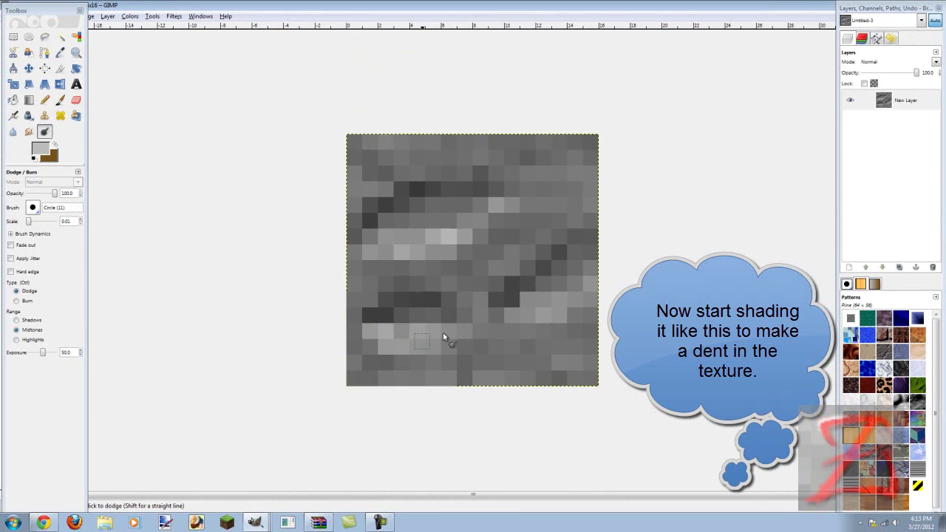
# Lighten upper-right blocks and darken lower-right and top-left tiles, toggling burn/dodge with Ctrl.
pyautogui.press('ctrl')
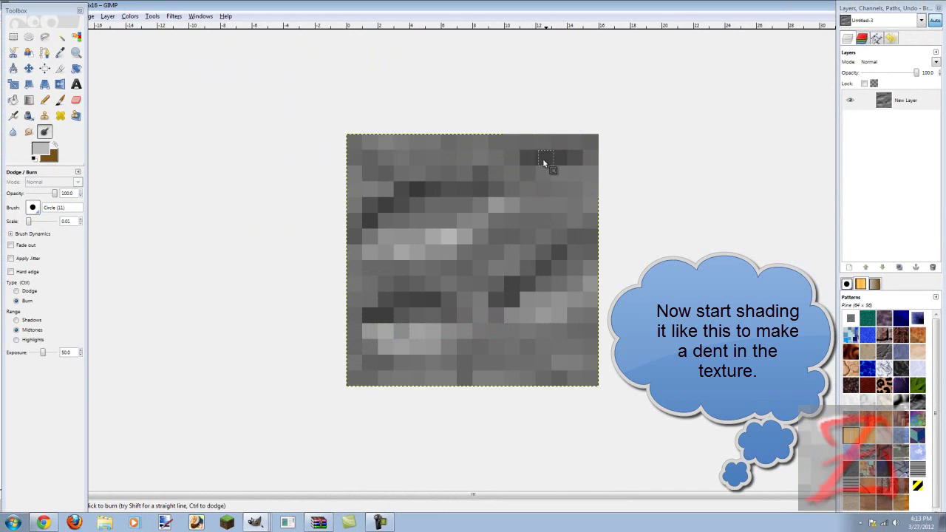
pyautogui.press('ctrl')
pyautogui.moveTo(536, 194); pyautogui.dragTo(552, 198)
pyautogui.press('ctrl')
pyautogui.moveTo(509, 357)
pyautogui.mouseDown()
pyautogui.moveTo(566, 353)
pyautogui.moveTo(515, 359)
pyautogui.moveTo(556, 367)
pyautogui.mouseUp()
pyautogui.press('ctrl')
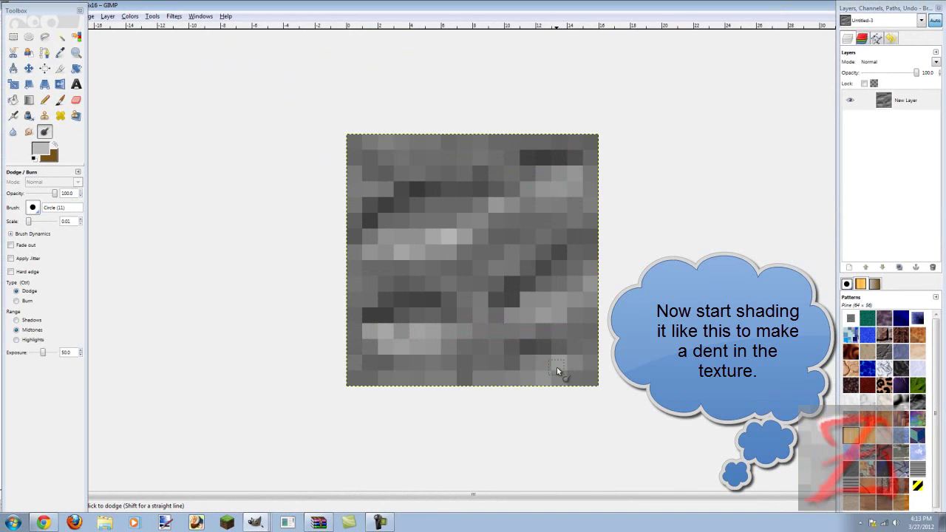
pyautogui.press('-')
pyautogui.press('-')
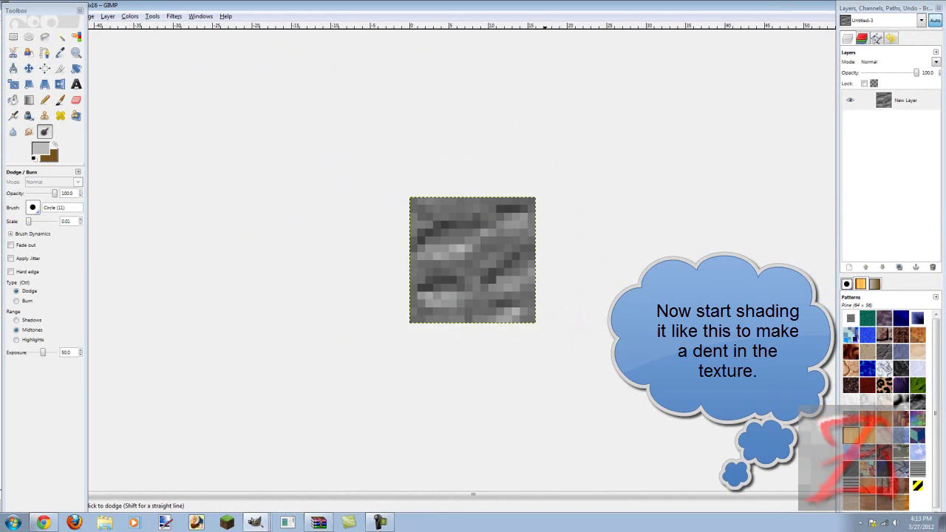
pyautogui.press('+')
pyautogui.press('+')
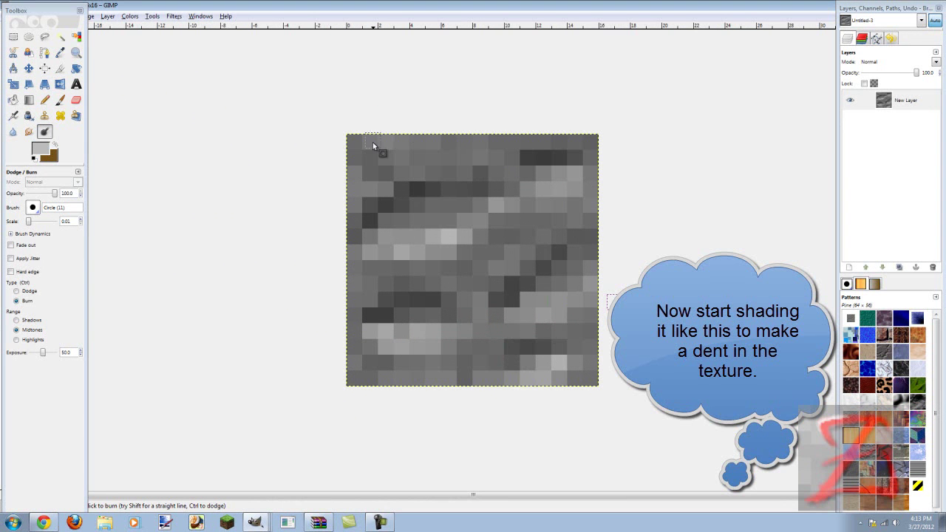
pyautogui.moveTo(398, 146)
pyautogui.mouseDown()
pyautogui.moveTo(370, 140)
pyautogui.moveTo(399, 144)
pyautogui.moveTo(376, 175)
pyautogui.moveTo(397, 175)
pyautogui.mouseUp()
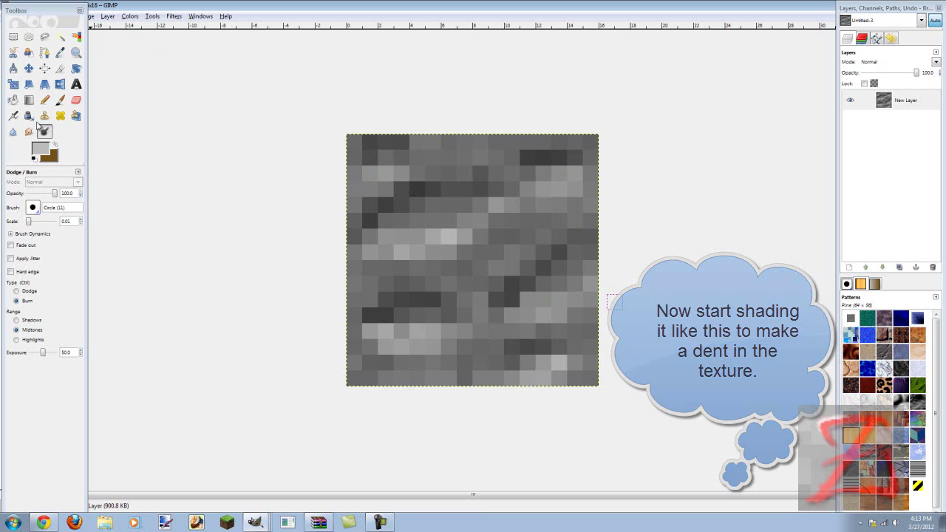
pyautogui.click(45, 99)
pyautogui.press('+')
# Pencil light grey bcbcbc pixels into the top-left, upper and lower-left dents.
pyautogui.click(350, 116)
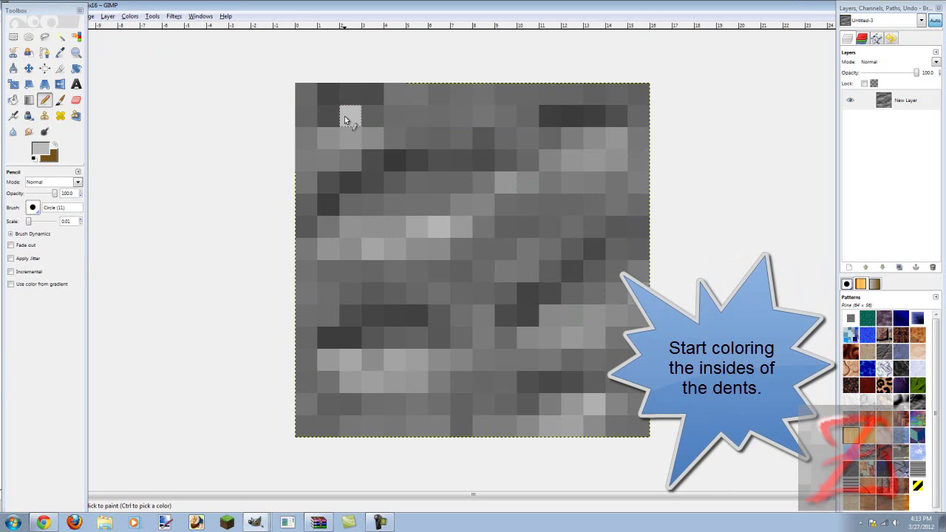
pyautogui.moveTo(362, 222); pyautogui.dragTo(435, 188)
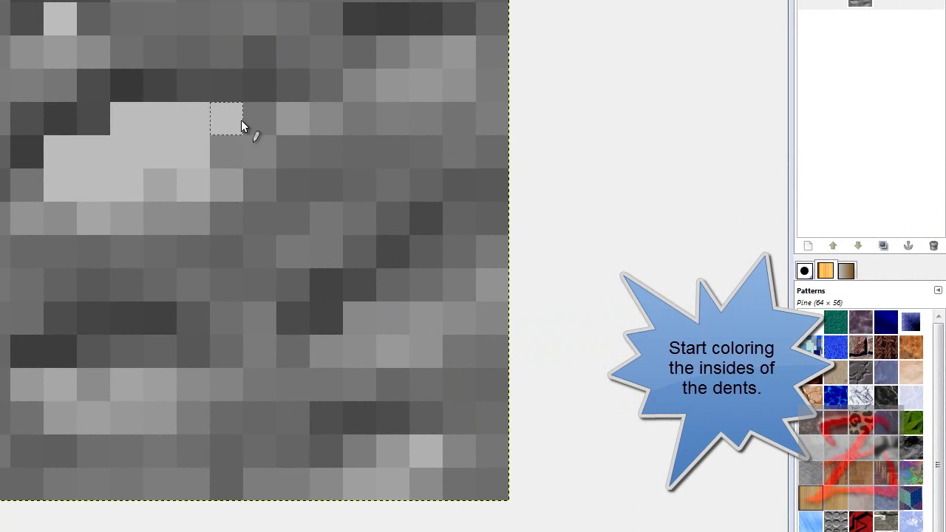
pyautogui.click(260, 117)
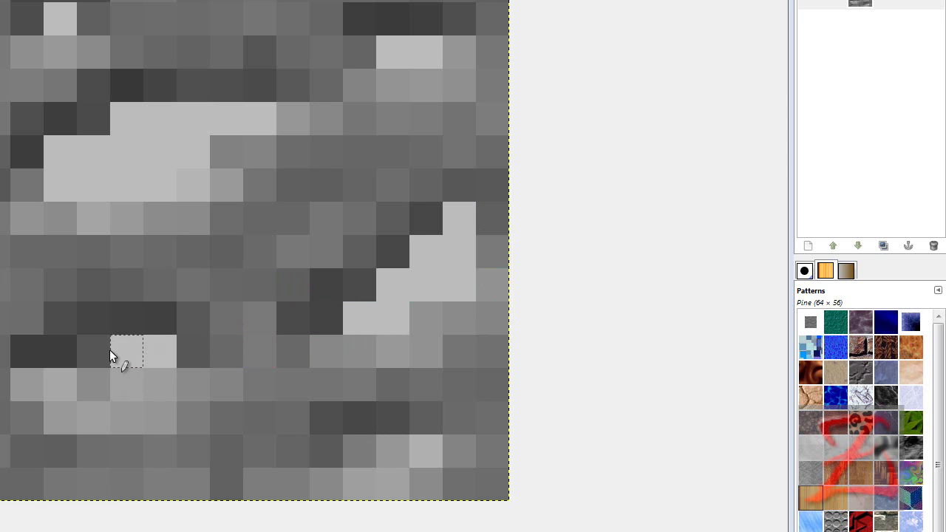
pyautogui.moveTo(111, 369); pyautogui.dragTo(177, 369)
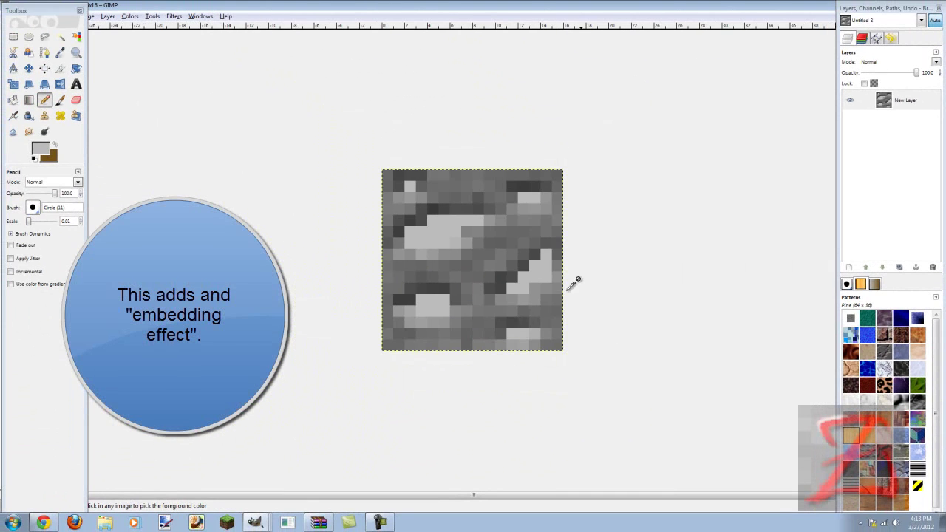
pyautogui.press('+')
pyautogui.press('+')
# Fuzzy-select all six light-grey ore patches together, adding each with Shift-click.
pyautogui.click(62, 39)
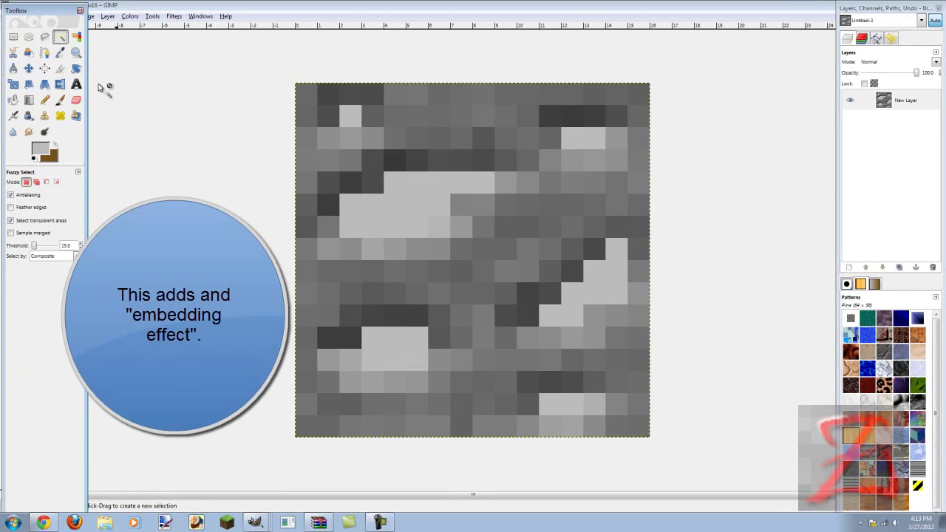
pyautogui.click(419, 205)
pyautogui.keyDown('shift'); pyautogui.click(353, 120); pyautogui.keyUp('shift')
pyautogui.keyDown('shift'); pyautogui.click(595, 138); pyautogui.keyUp('shift')
pyautogui.keyDown('shift'); pyautogui.click(611, 285); pyautogui.keyUp('shift')
pyautogui.keyDown('shift'); pyautogui.click(388, 352); pyautogui.keyUp('shift')
pyautogui.keyDown('shift'); pyautogui.click(558, 401); pyautogui.keyUp('shift')
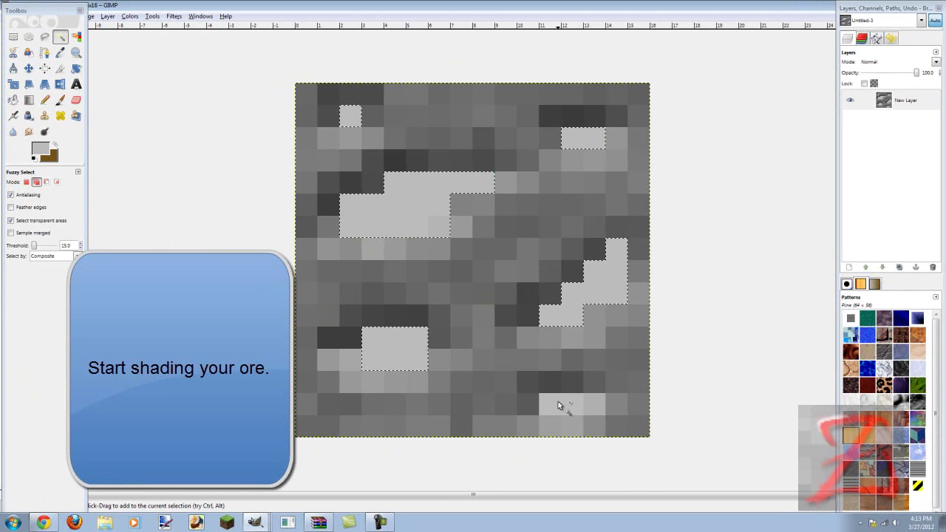
pyautogui.click(46, 100)
pyautogui.click(44, 132)
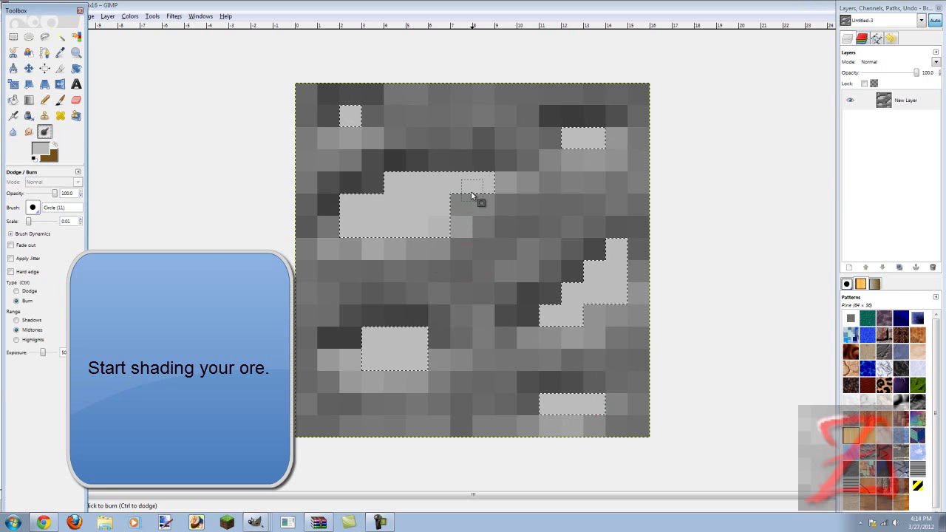
# Burn and dodge the central, right-side stepped, lower-left and bottom-right ore patches.
pyautogui.click(45, 100)
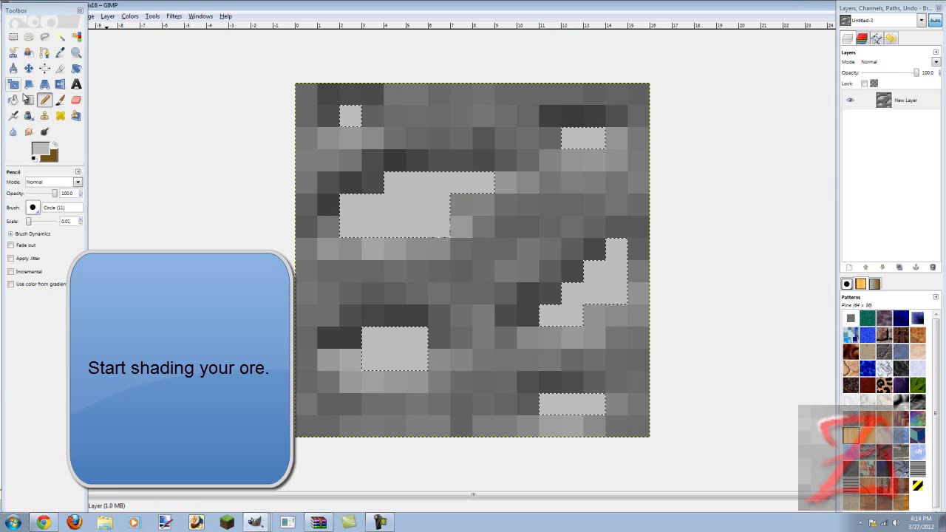
pyautogui.click(44, 132)
pyautogui.moveTo(481, 186); pyautogui.dragTo(345, 229)
pyautogui.moveTo(446, 187)
pyautogui.mouseDown()
pyautogui.moveTo(331, 210)
pyautogui.moveTo(431, 194)
pyautogui.mouseUp()
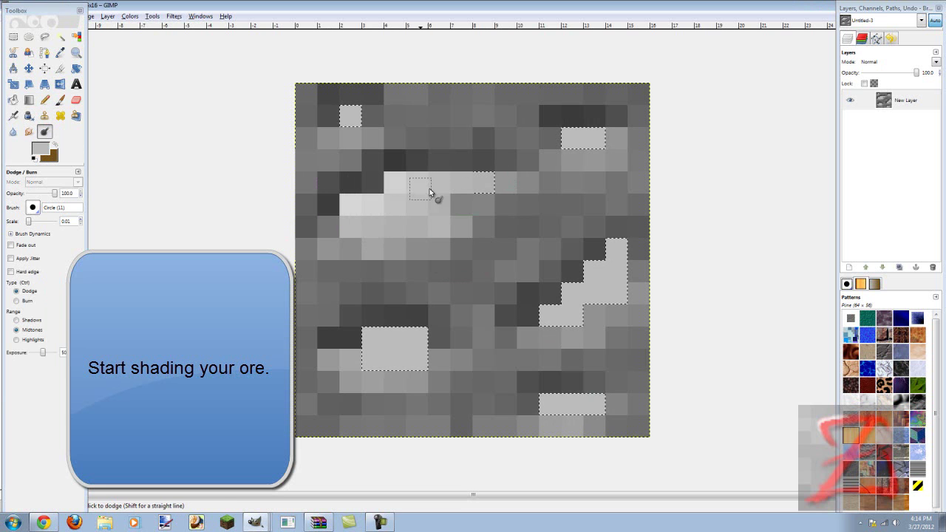
pyautogui.press('ctrl')
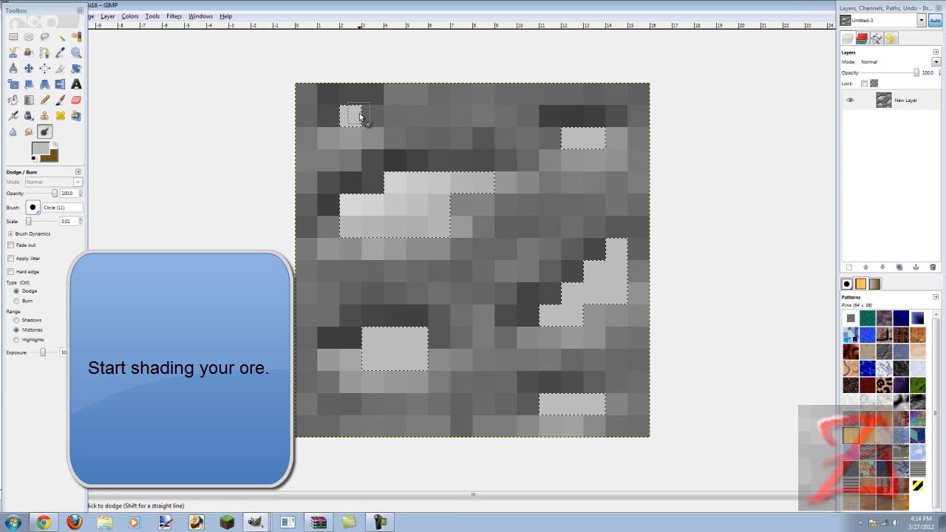
pyautogui.press('ctrl')
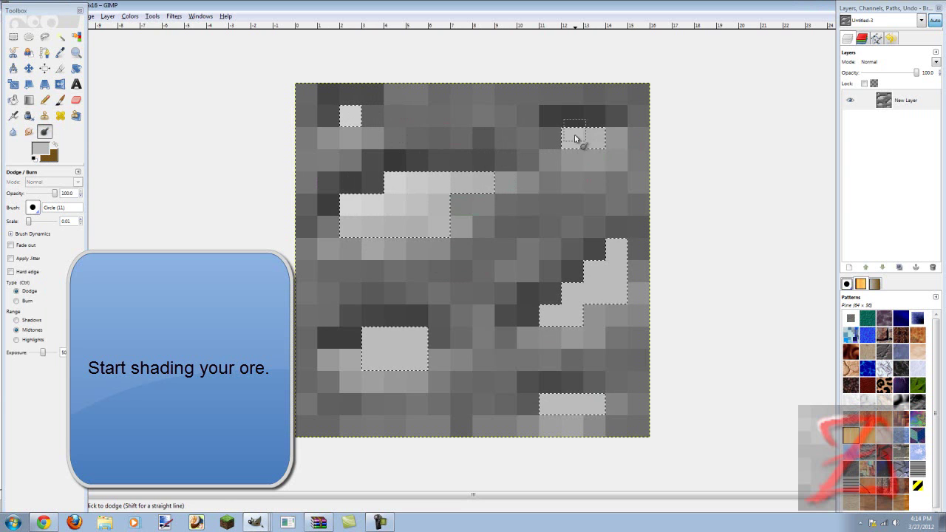
pyautogui.moveTo(555, 198)
pyautogui.mouseDown()
pyautogui.moveTo(617, 276)
pyautogui.moveTo(561, 343)
pyautogui.moveTo(634, 285)
pyautogui.moveTo(522, 337)
pyautogui.mouseUp()
pyautogui.moveTo(386, 379); pyautogui.dragTo(376, 376)
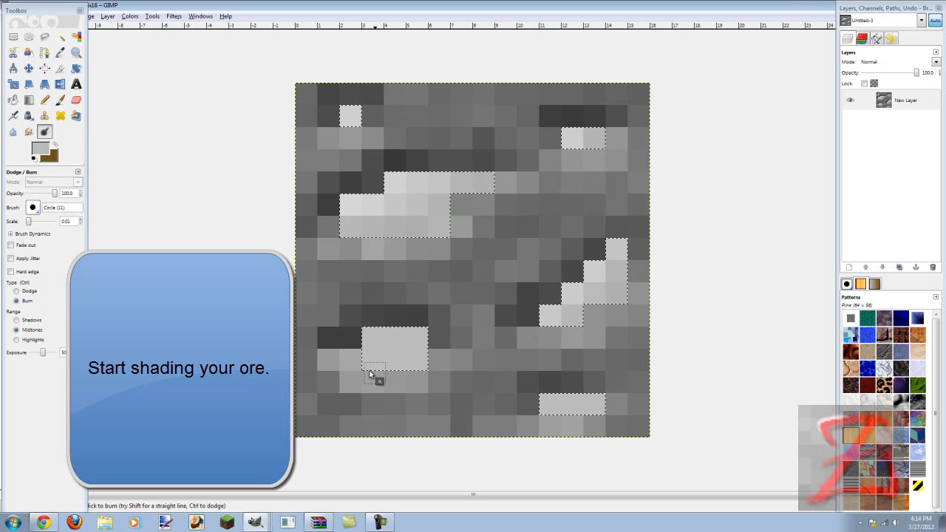
pyautogui.moveTo(389, 343)
pyautogui.mouseDown()
pyautogui.moveTo(344, 376)
pyautogui.moveTo(390, 331)
pyautogui.moveTo(429, 344)
pyautogui.moveTo(416, 338)
pyautogui.mouseUp()
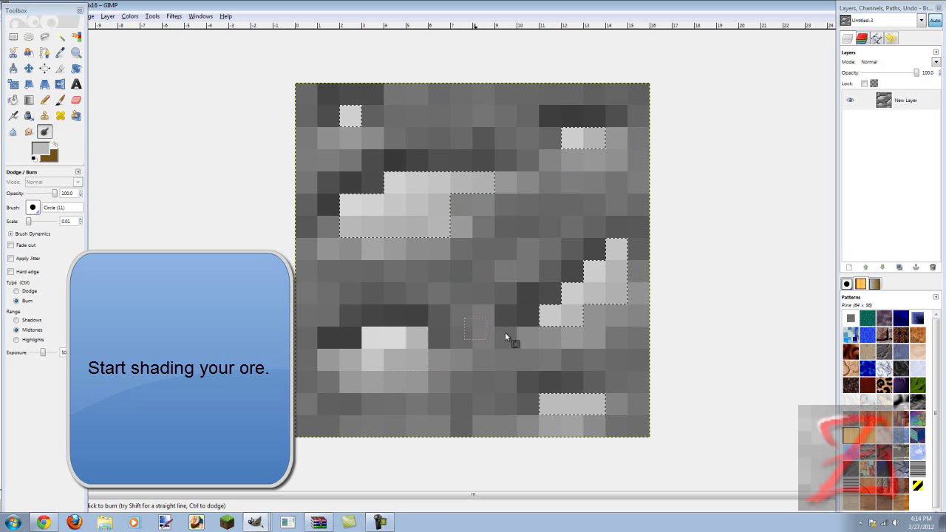
pyautogui.moveTo(606, 412)
pyautogui.mouseDown()
pyautogui.moveTo(566, 386)
pyautogui.moveTo(520, 448)
pyautogui.mouseUp()
# Touch up the ore's bottom edge, right side and upper middle with more burn and dodge shading.
pyautogui.scroll(-1, 552, 362)
pyautogui.scroll(-1, 418, 312)
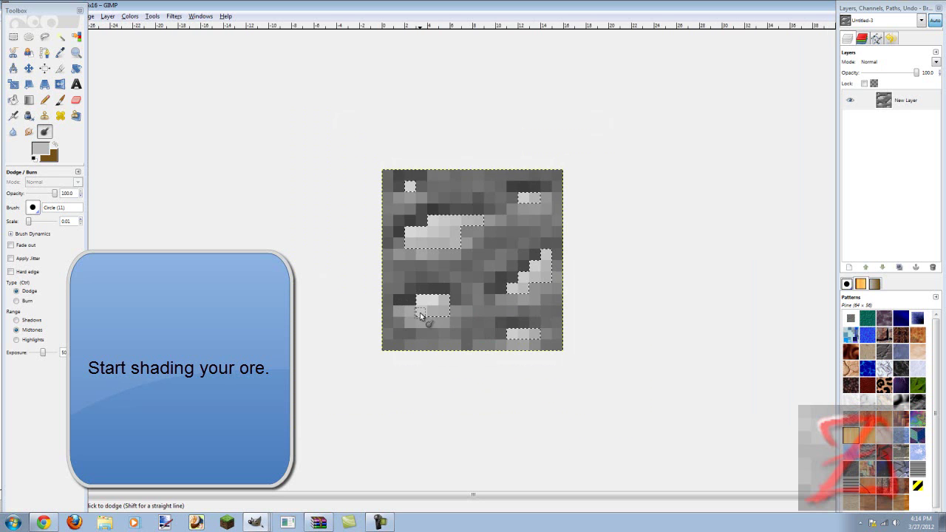
pyautogui.scroll(-1, 420, 313)
pyautogui.click(12, 37)
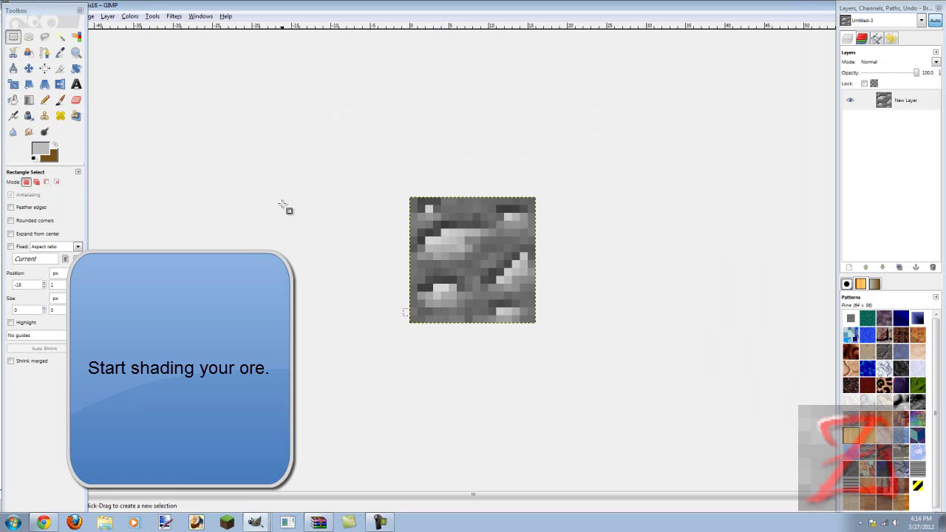
pyautogui.scroll(1, 417, 258)
pyautogui.scroll(1, 417, 257)
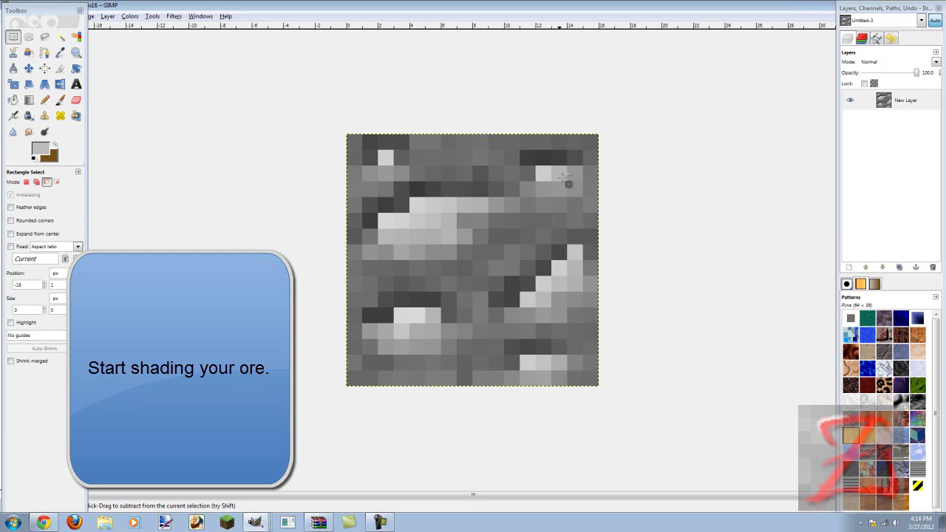
pyautogui.scroll(1, 566, 190)
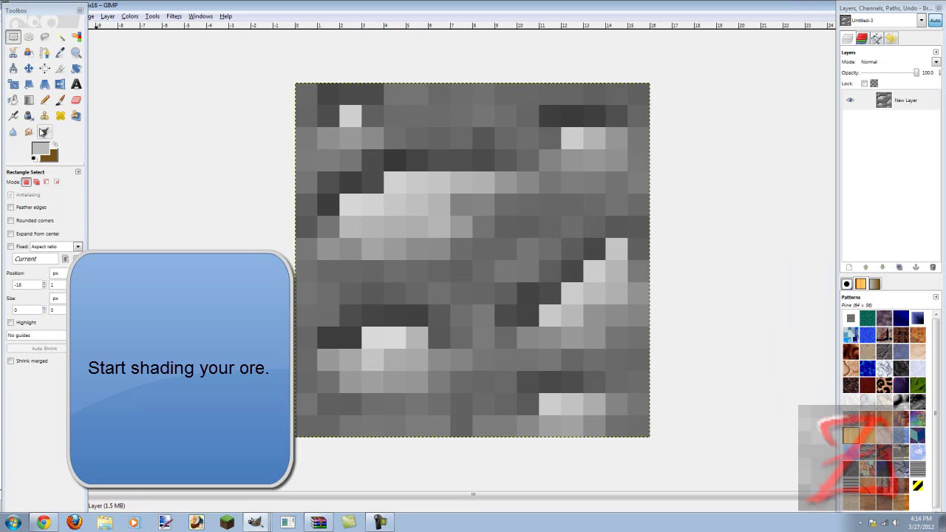
pyautogui.click(44, 132)
pyautogui.press('ctrl')
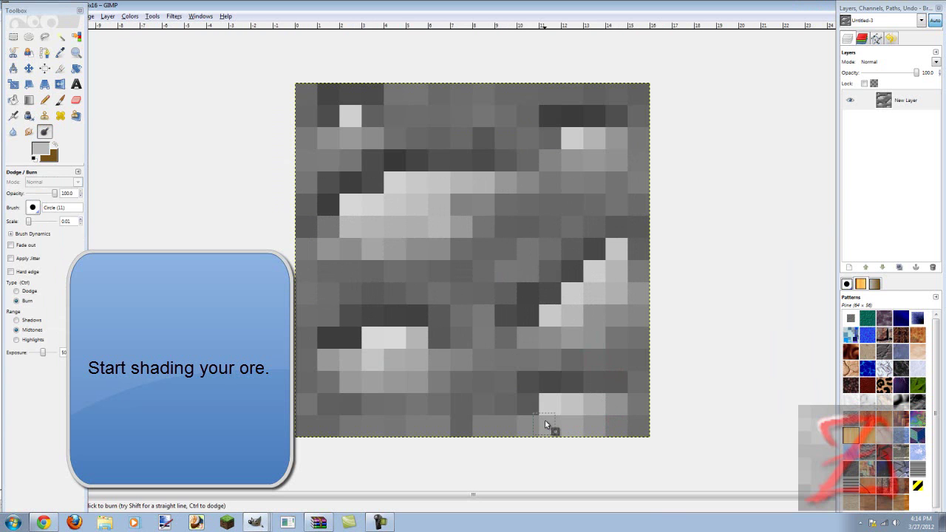
pyautogui.click(515, 314)
pyautogui.moveTo(602, 233); pyautogui.dragTo(586, 247)
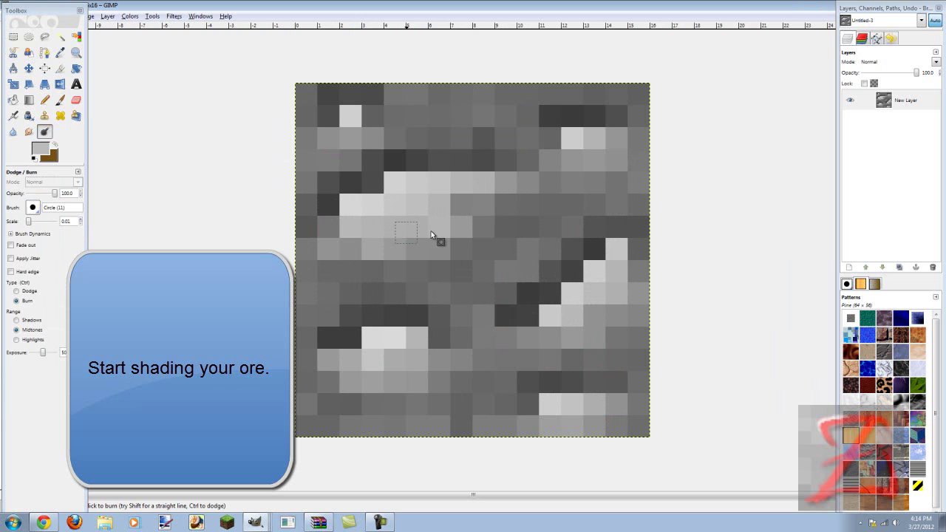
pyautogui.moveTo(528, 179); pyautogui.dragTo(469, 216)
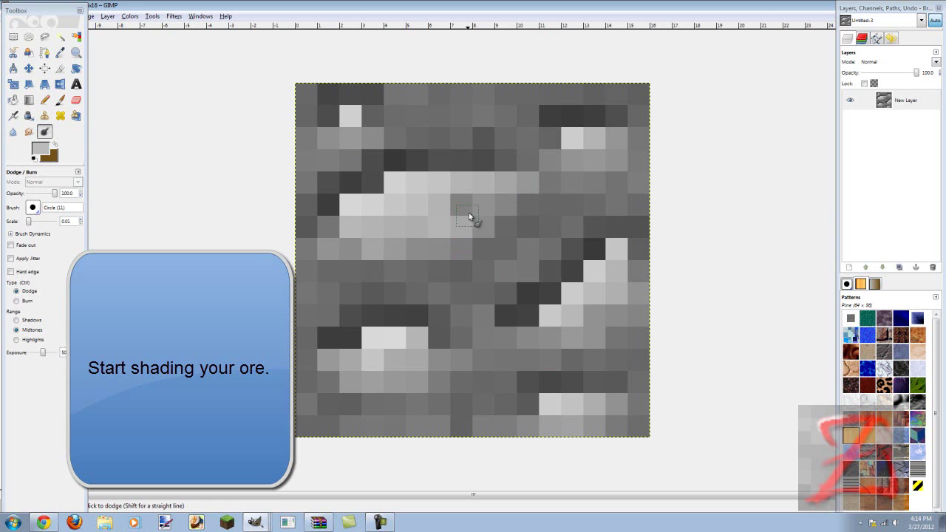
pyautogui.scroll(-1, 538, 231)
pyautogui.scroll(-1, 538, 230)
pyautogui.scroll(-1, 531, 234)
pyautogui.scroll(-1, 528, 233)
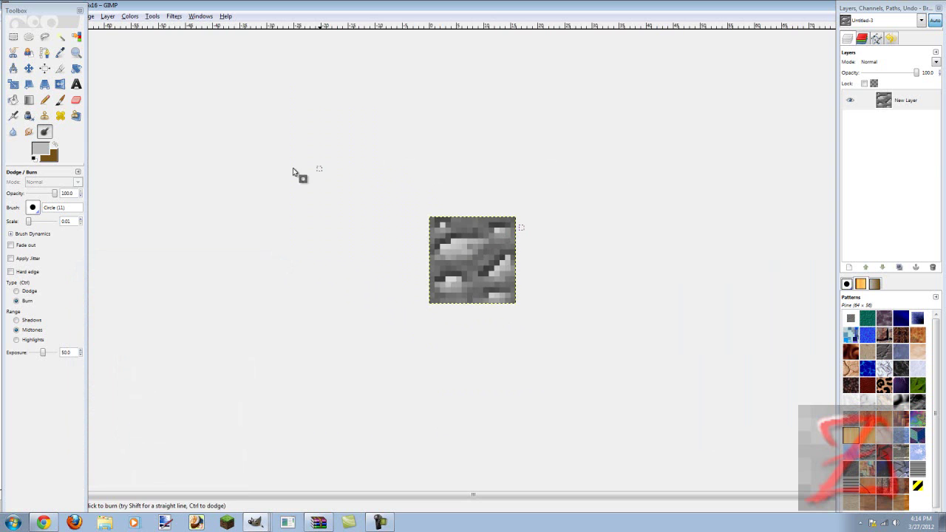
# Copy the shaded ore and paste it into an ore tile of terrain.png, anchoring it.
pyautogui.click(14, 36)
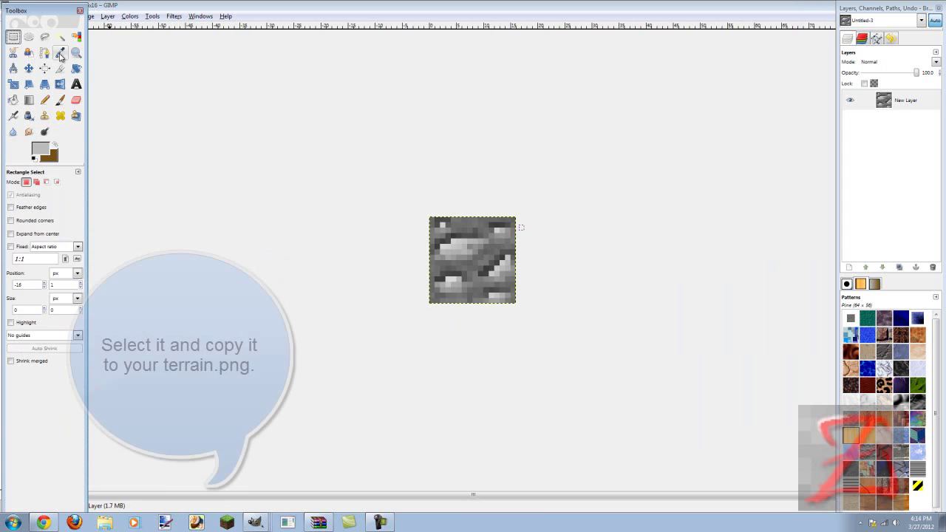
pyautogui.hotkey('ctrl', 'c')
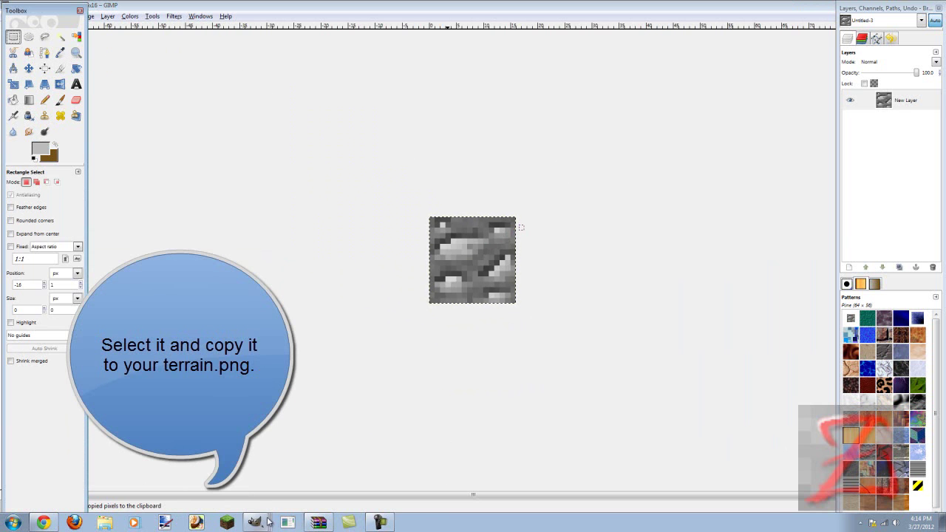
pyautogui.click(255, 522)
pyautogui.click(247, 483)
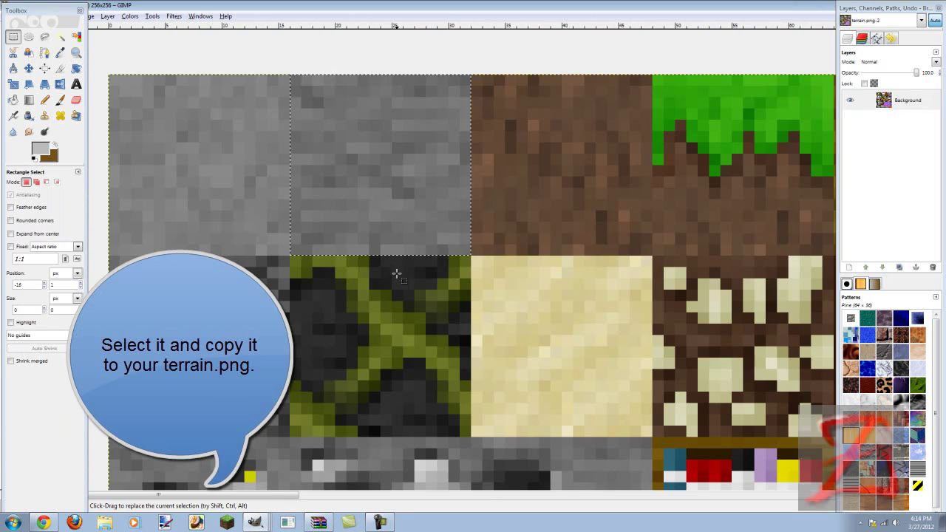
pyautogui.scroll(-5, 397, 274)
pyautogui.moveTo(291, 212); pyautogui.dragTo(469, 386)
pyautogui.hotkey('ctrl', 'v')
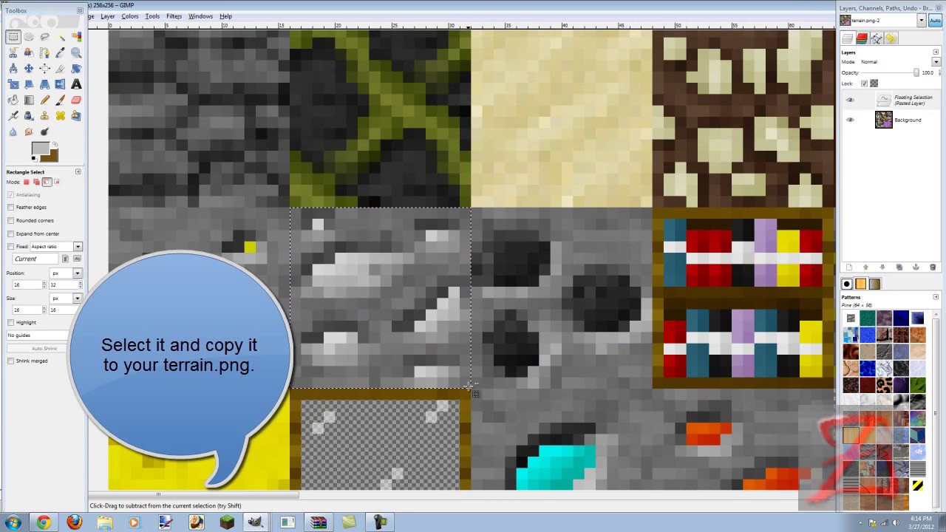
pyautogui.click(535, 285)
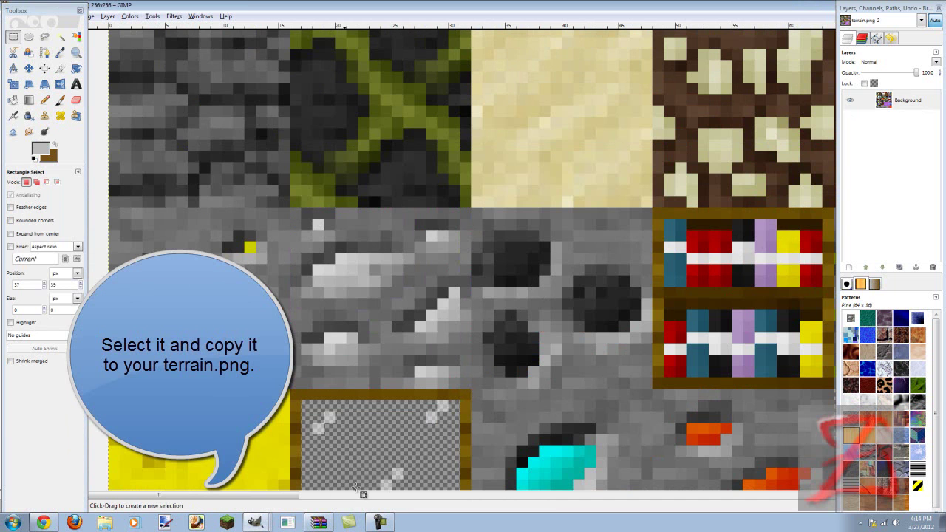
# Save terrain.png and confirm updating it in the texture pack archive.
pyautogui.hotkey('ctrl', 's')
pyautogui.click(322, 523)
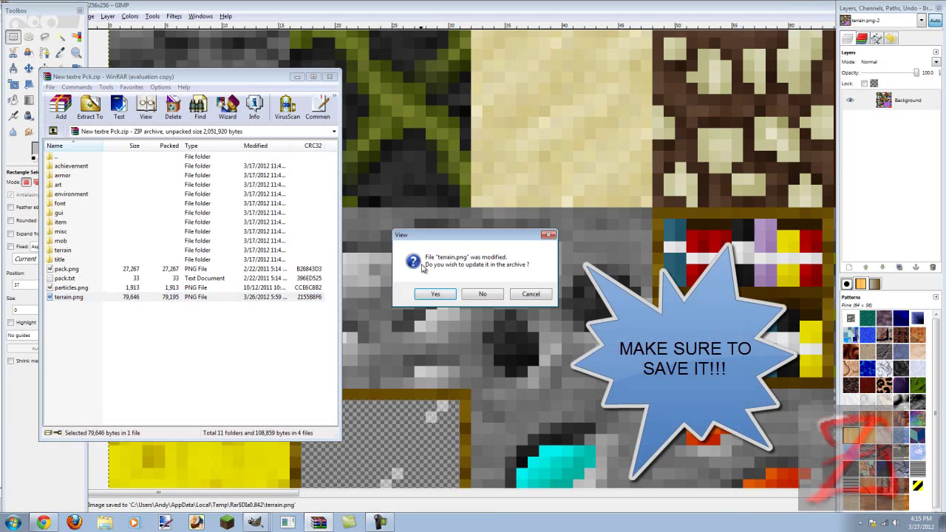
pyautogui.click(435, 294)
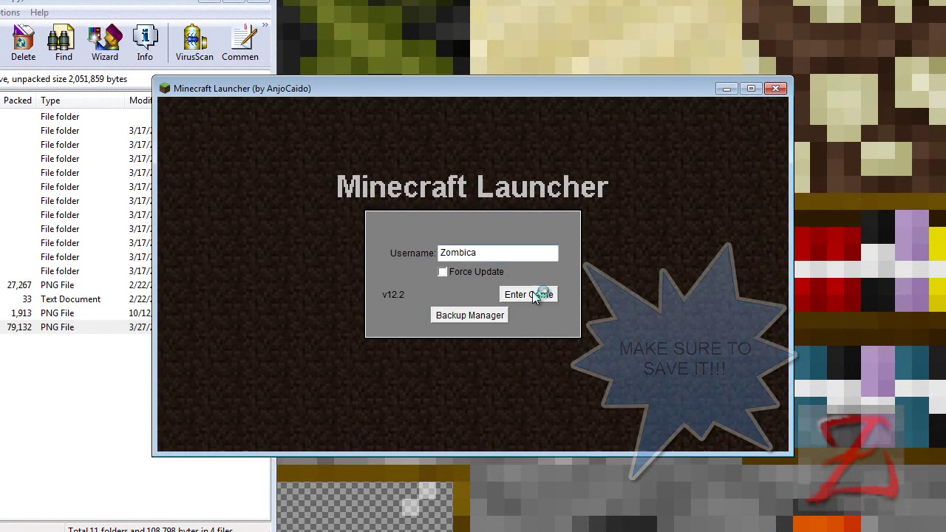
# Launch Minecraft, check the texture pack screen, and load the Resort Island singleplayer world.
pyautogui.click(536, 294)
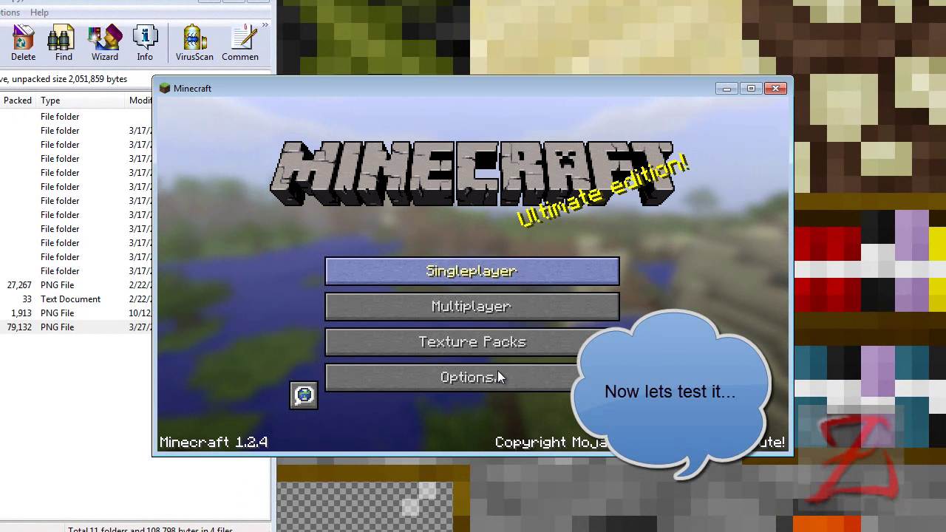
pyautogui.click(469, 342)
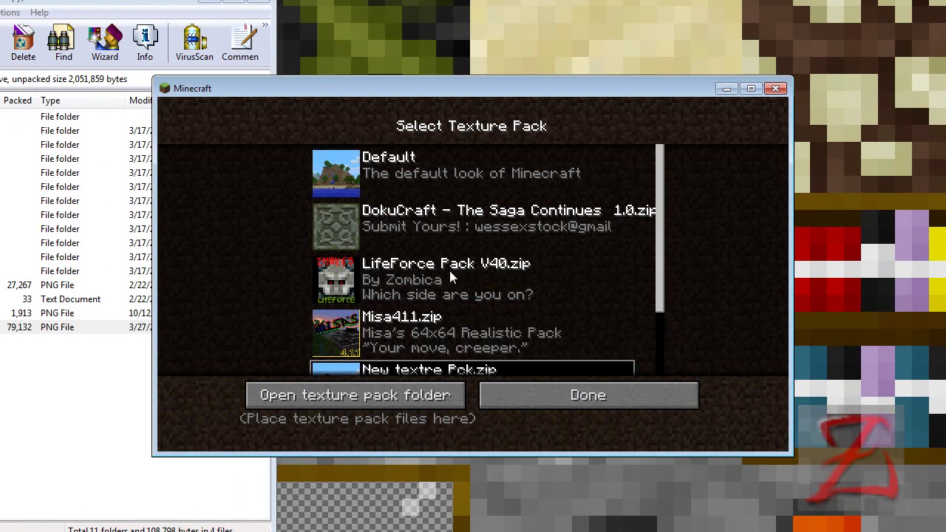
pyautogui.click(526, 393)
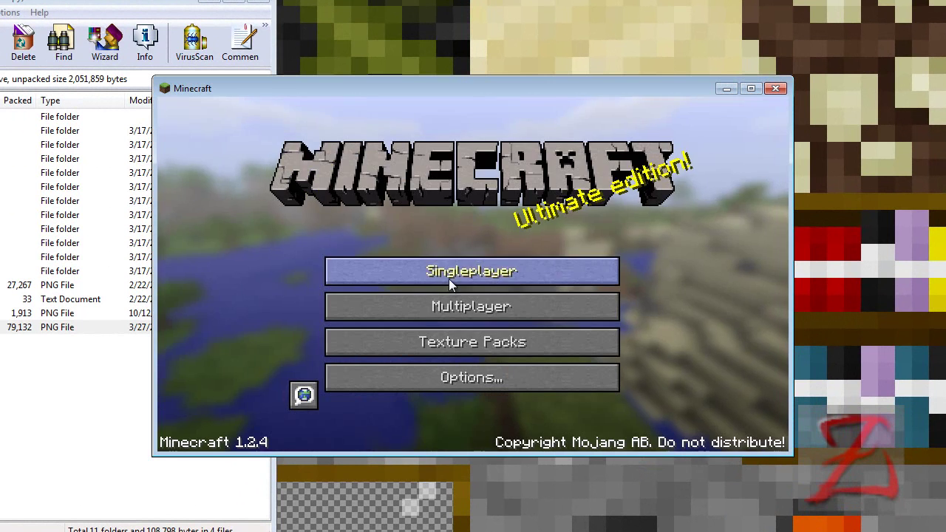
pyautogui.click(450, 279)
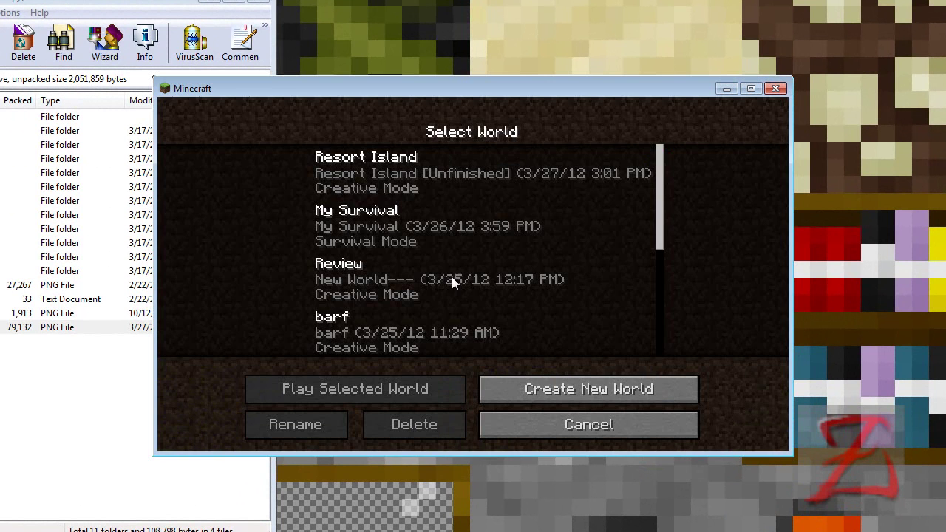
pyautogui.click(385, 181)
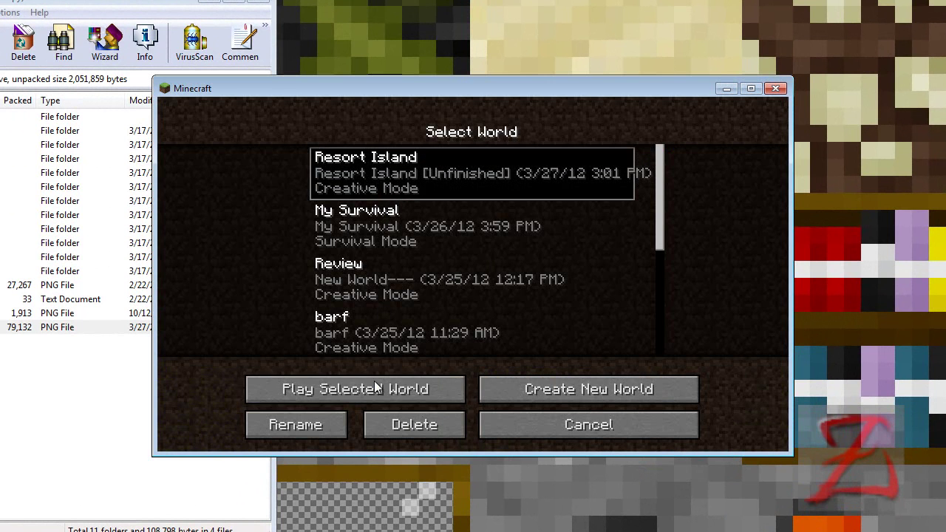
pyautogui.click(374, 389)
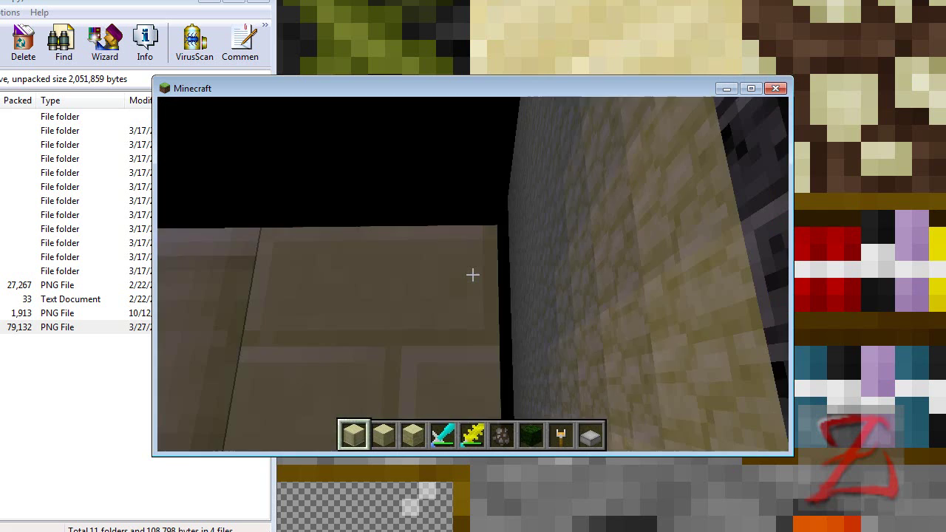
# Take stone and the new ore block from the creative item inventory.
pyautogui.press('e')
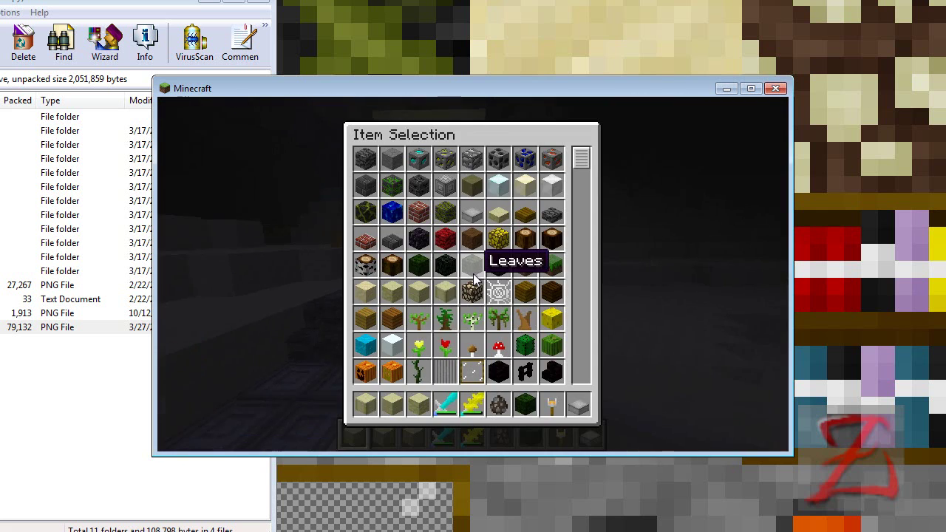
pyautogui.press('e')
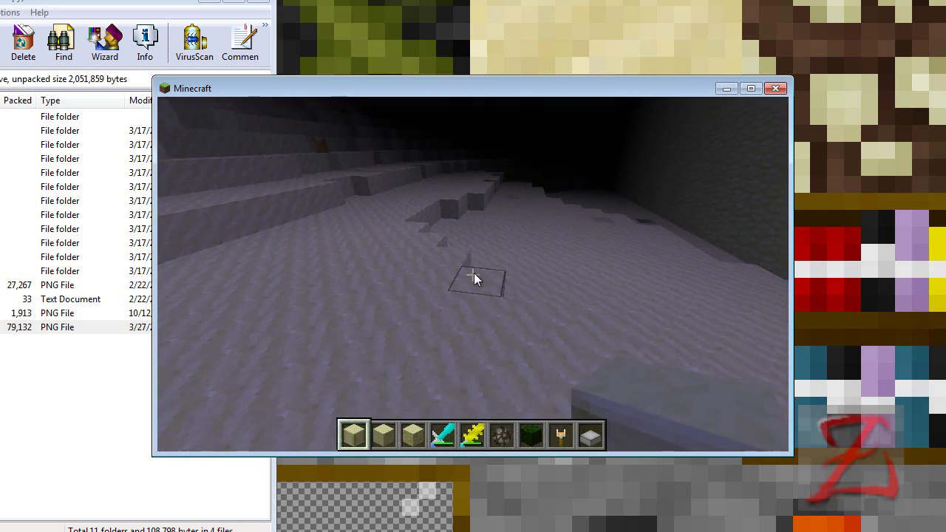
pyautogui.press('e')
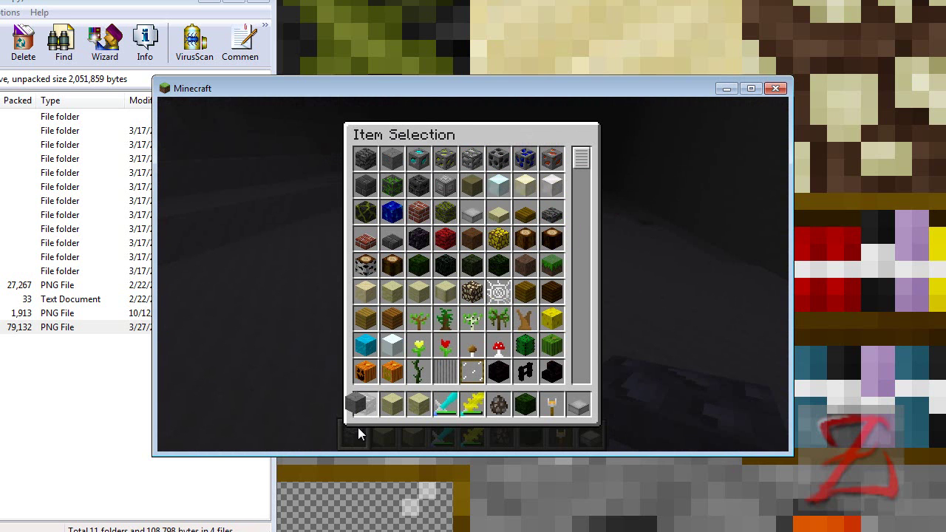
pyautogui.press('e')
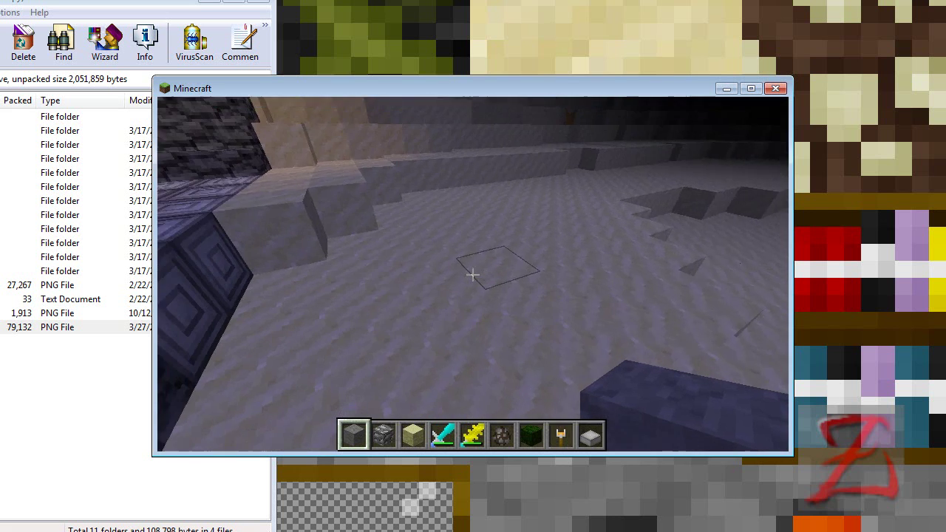
# Build a stacked stone wall, then break one block out to leave a gap.
pyautogui.rightClick(473, 275)
pyautogui.rightClick(472, 275)
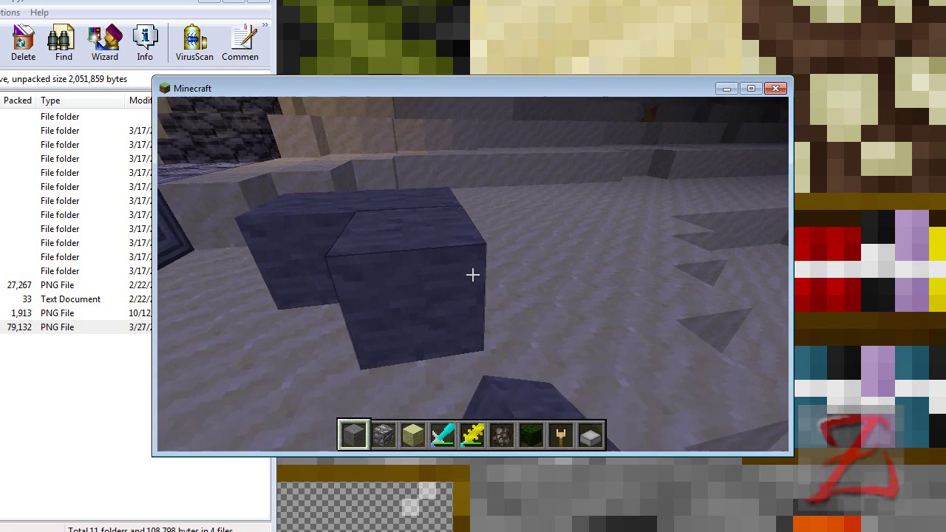
pyautogui.rightClick(473, 275)
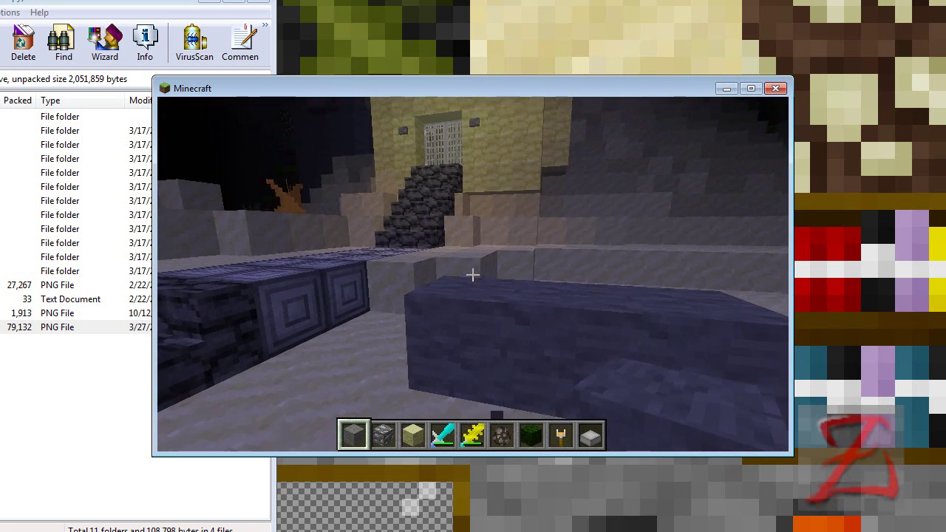
pyautogui.rightClick(473, 275)
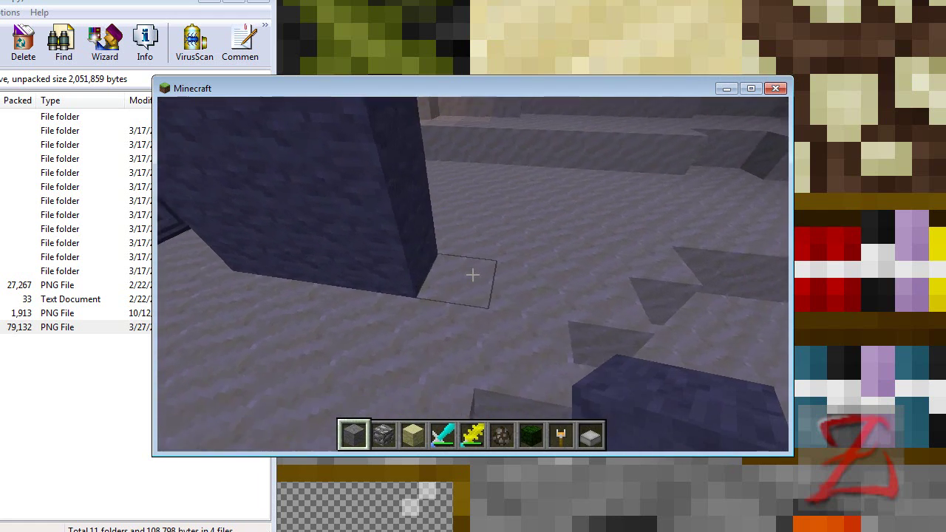
pyautogui.rightClick(472, 275)
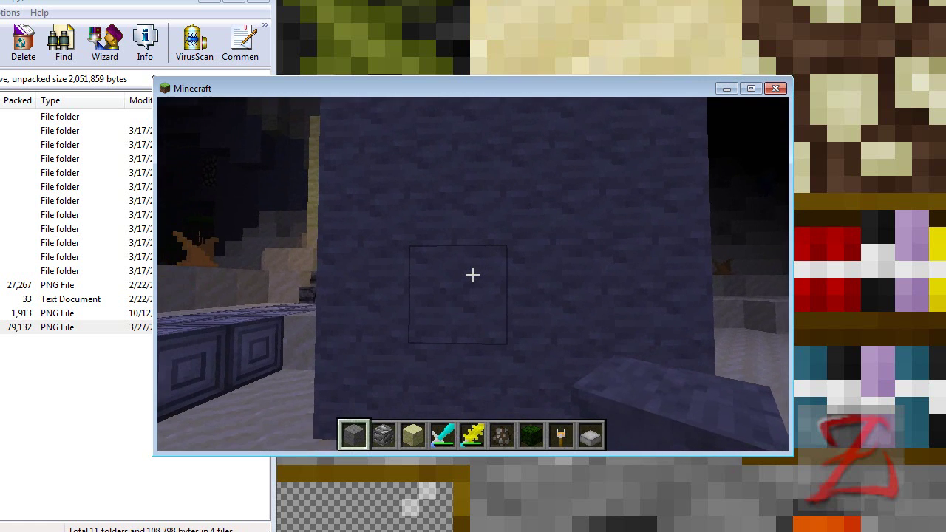
pyautogui.scroll(-1, 473, 275)
pyautogui.click(473, 275)
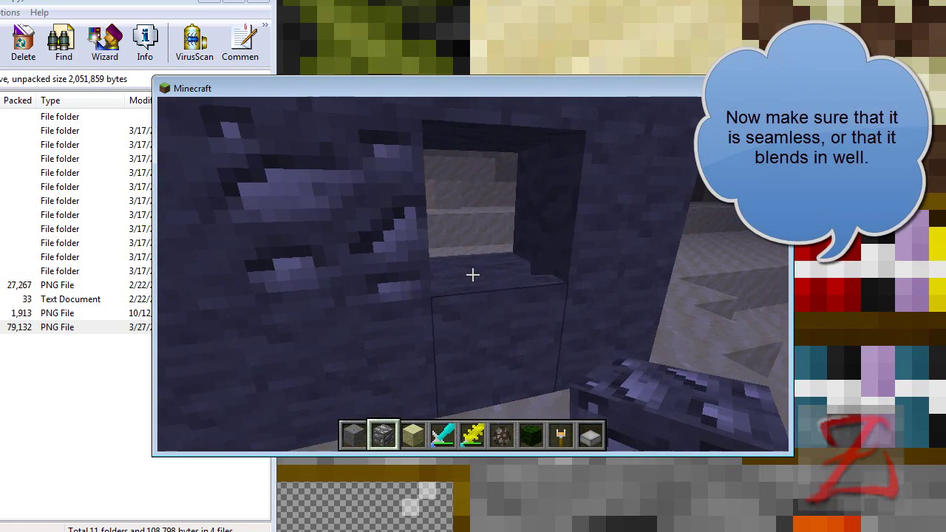
# Place the ore block in the wall gap and inspect it up close with the HUD hidden.
pyautogui.rightClick(473, 275)
pyautogui.press('s')
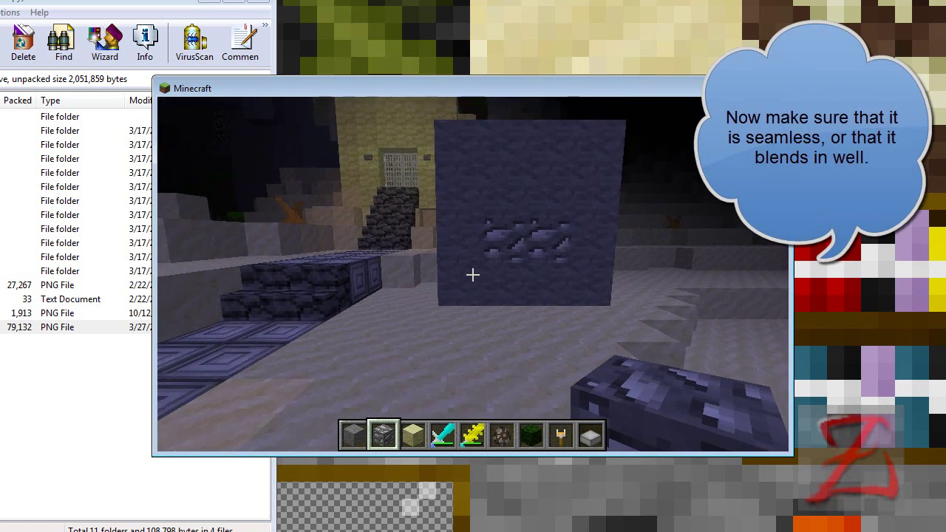
pyautogui.press('w')
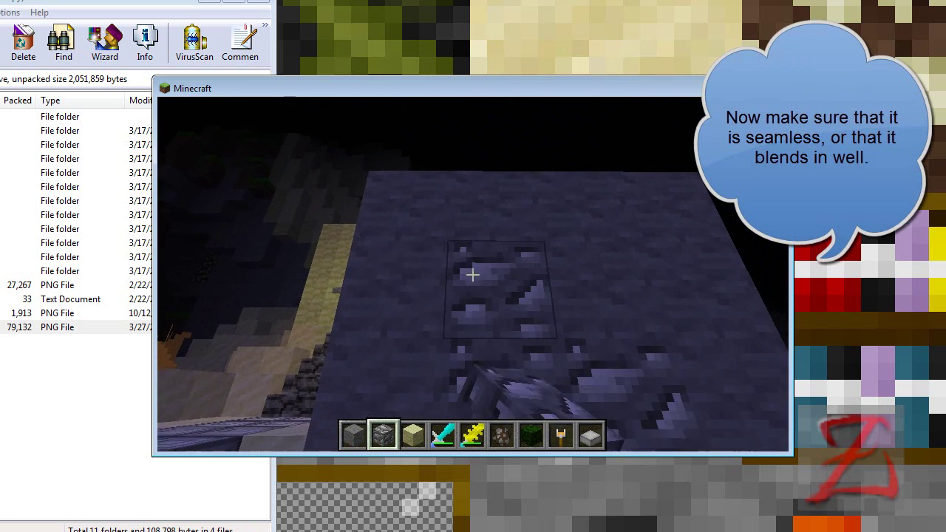
pyautogui.press('s')
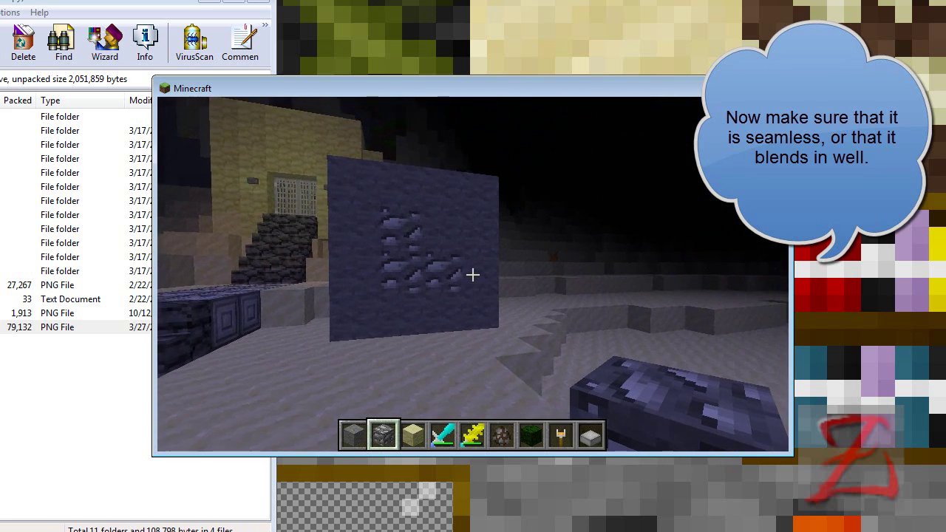
pyautogui.press('F1')
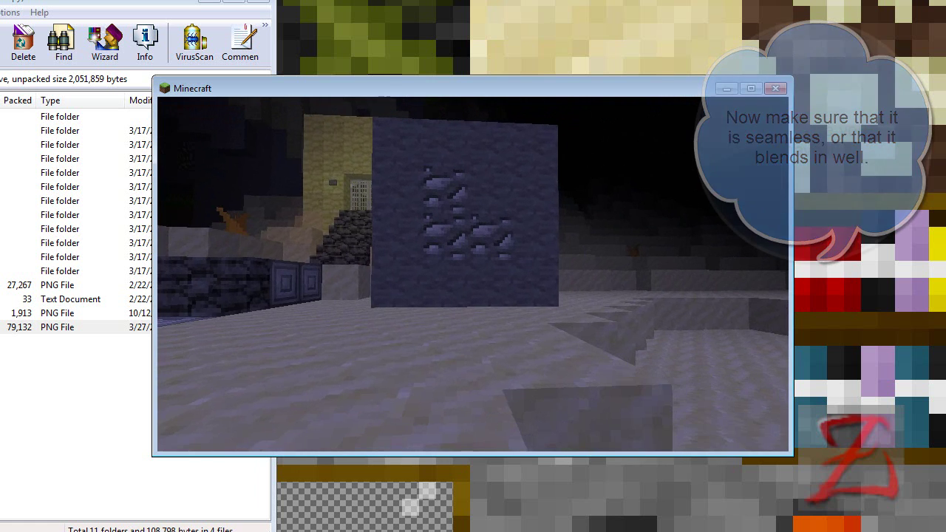
pyautogui.press('w')
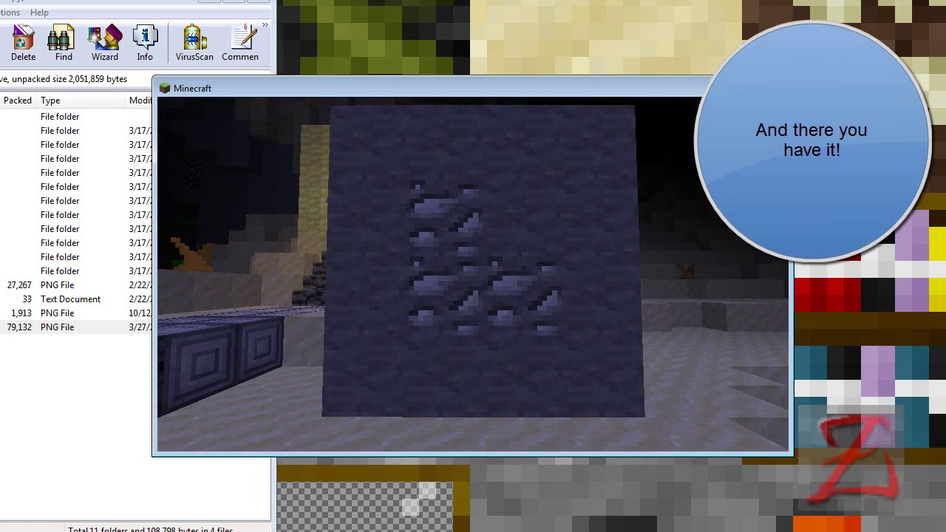